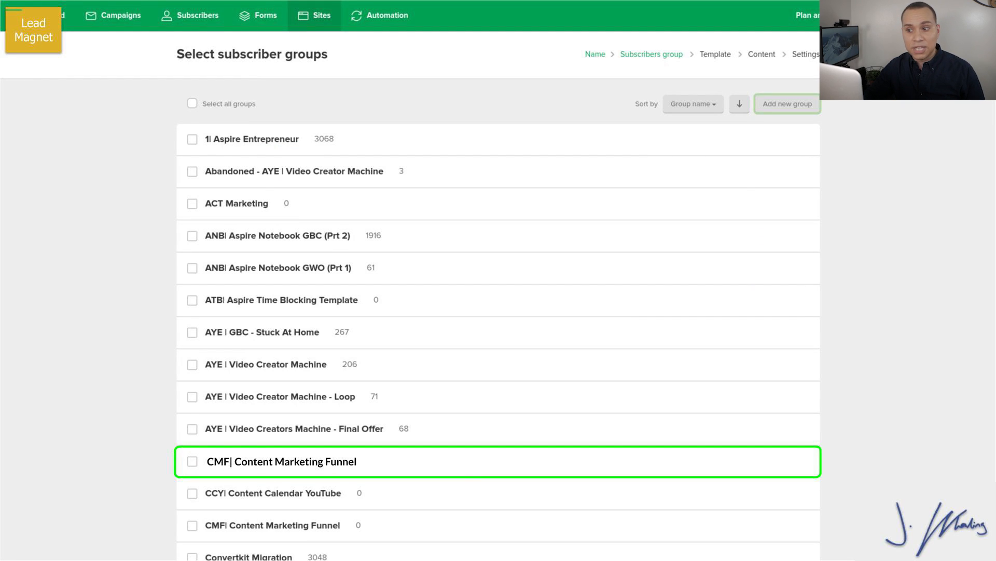
Assign the page to the "CMF| Content Marketing Funnel" subscriber group and choose the New book template.
left_click(192, 460)
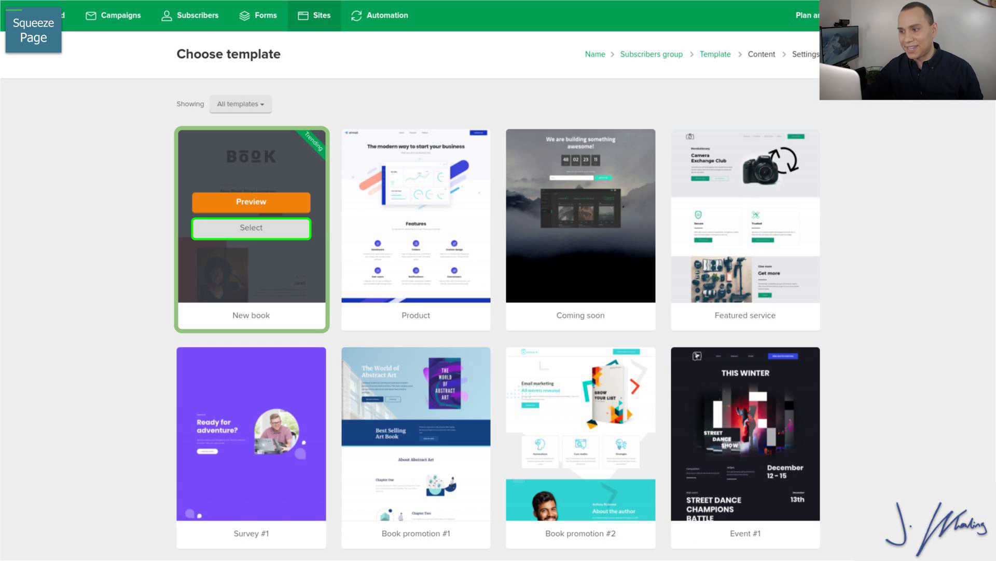
left_click(251, 227)
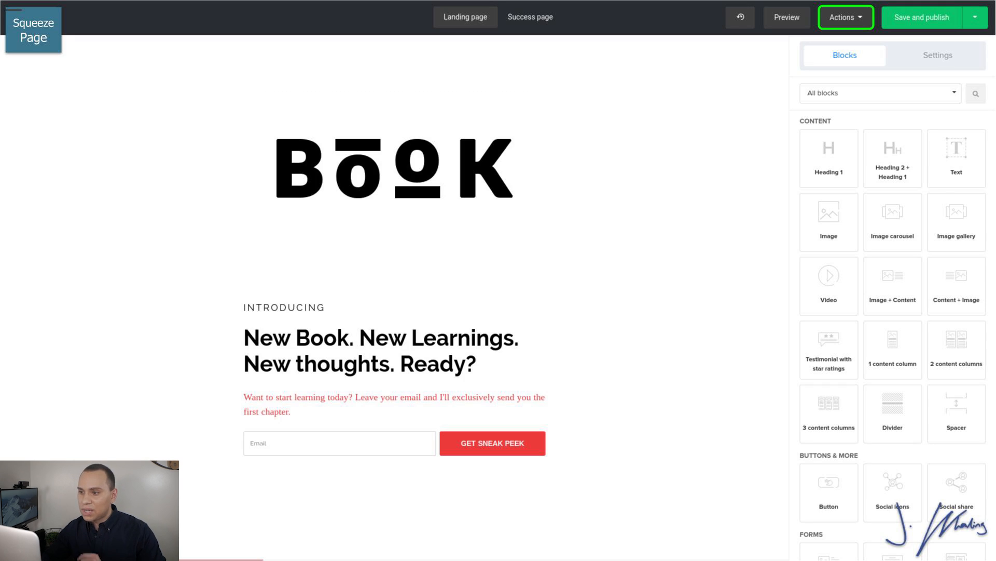
Remove all content blocks from the squeeze page template, entering REMOVE as the confirmation.
left_click(846, 18)
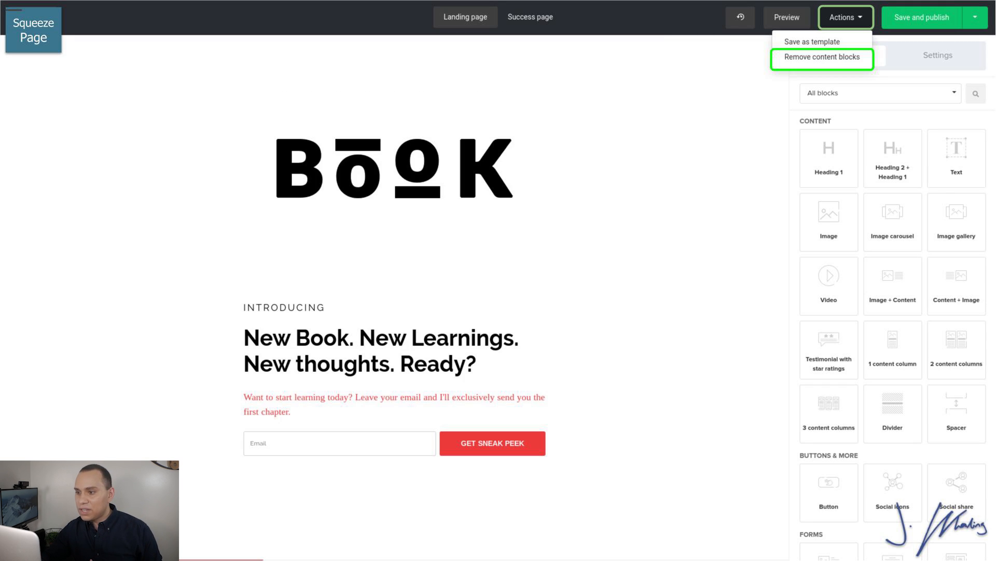
left_click(822, 58)
type("REMOVE")
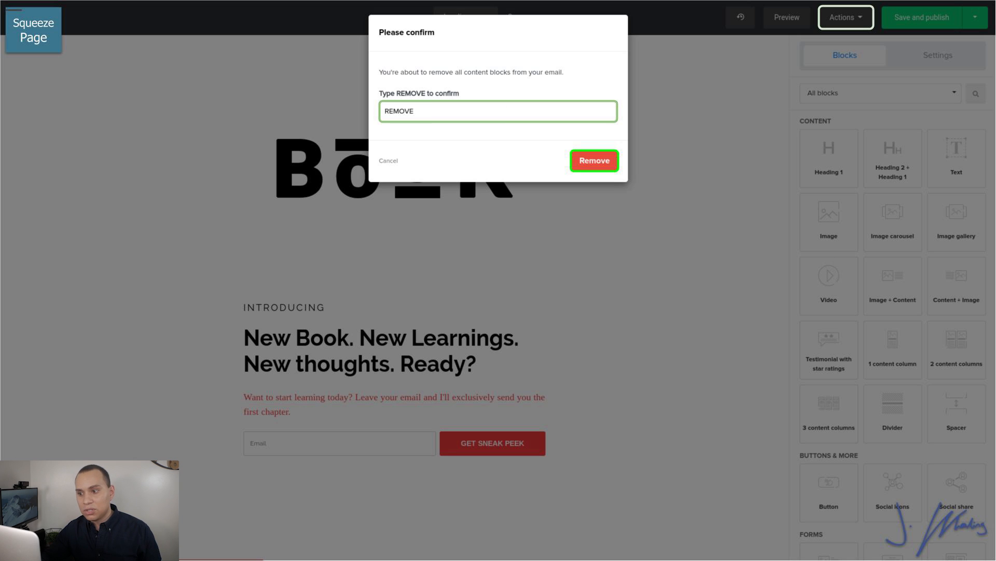
left_click(595, 161)
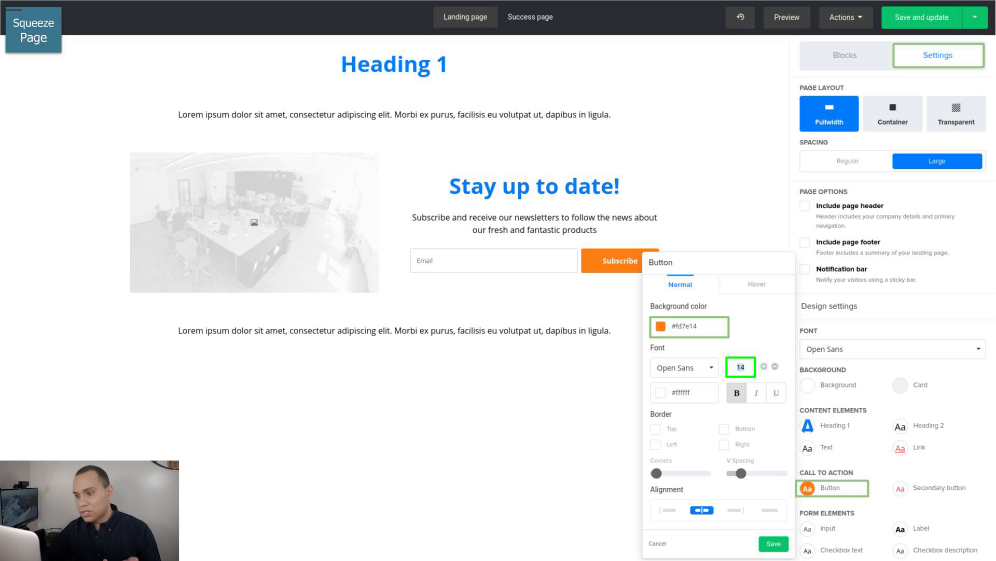
Set the button style's font size to 24 and its hover background color to green.
type("24")
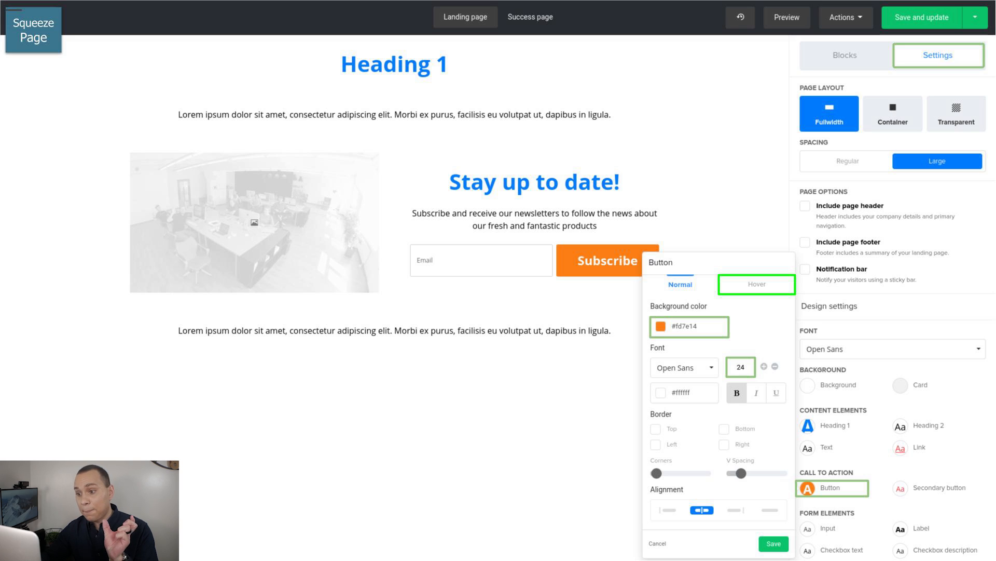
left_click(757, 284)
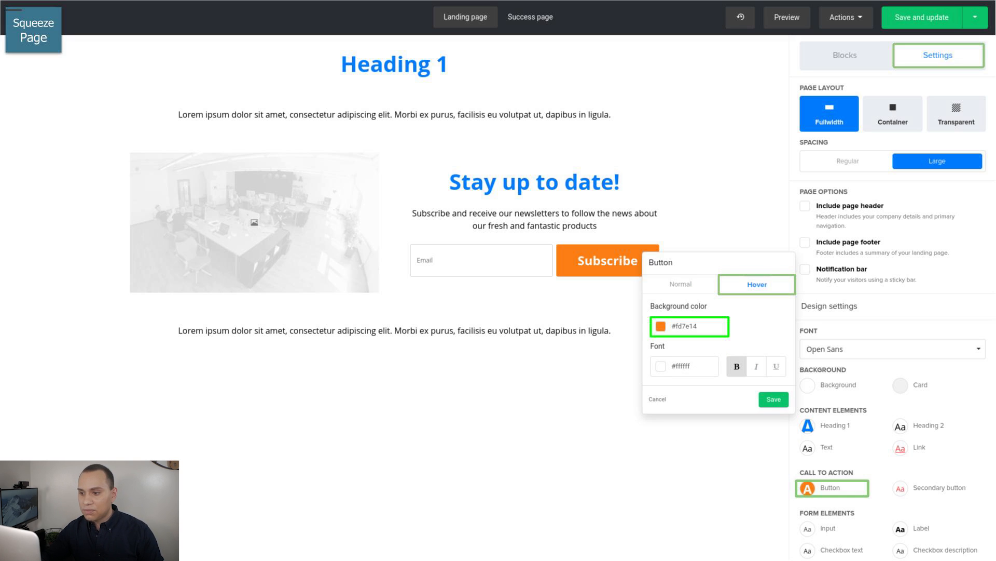
left_click(661, 326)
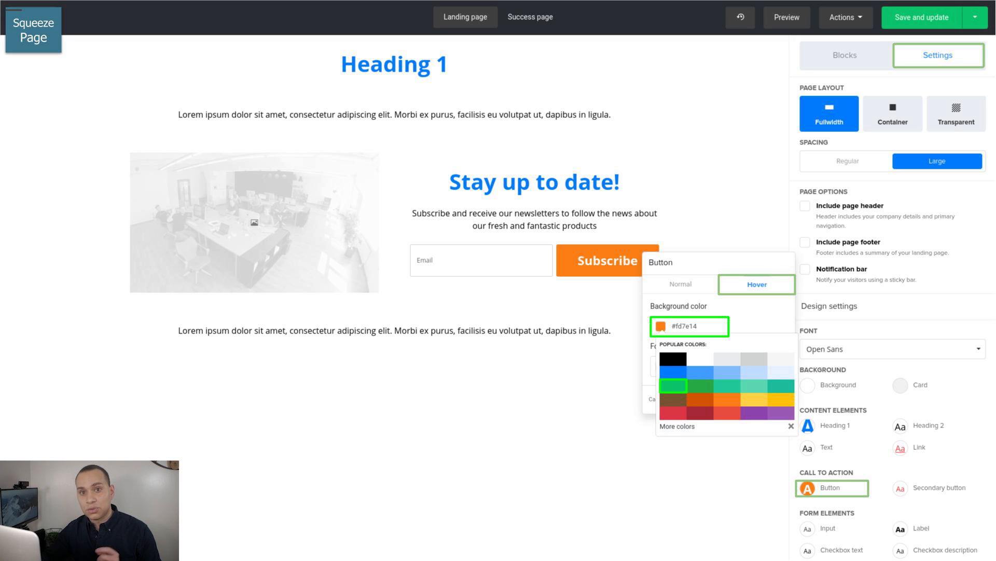
left_click(673, 385)
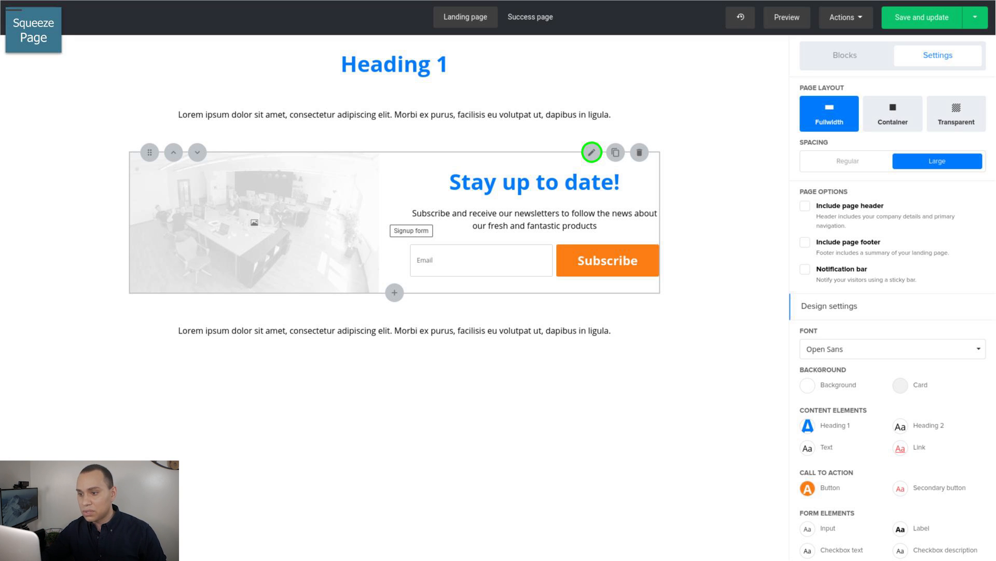
Clear the signup form's "Stay up to date!" heading and its description text, and start editing the button text.
left_click(592, 152)
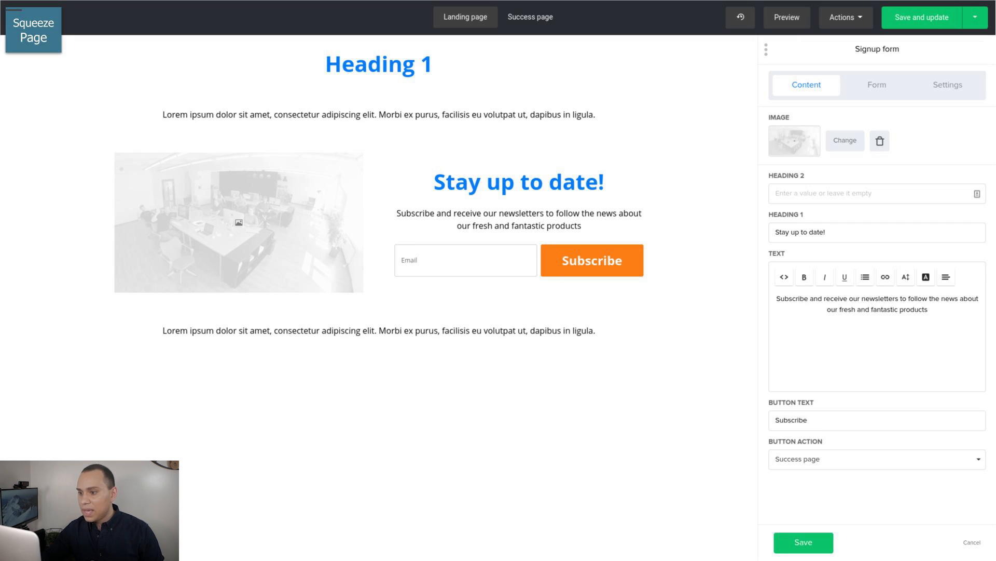
triple_click(800, 233)
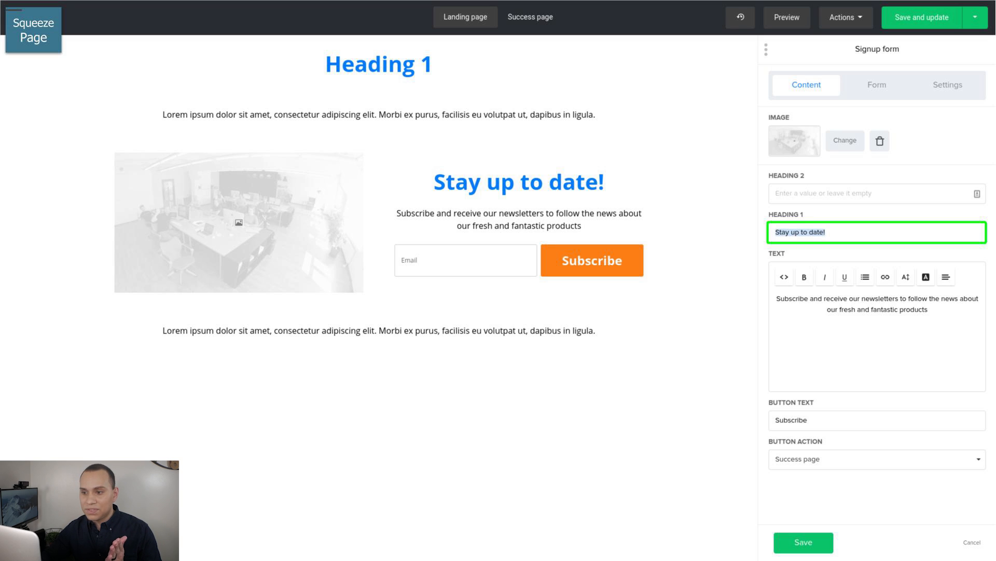
key("BackSpace")
triple_click(877, 304)
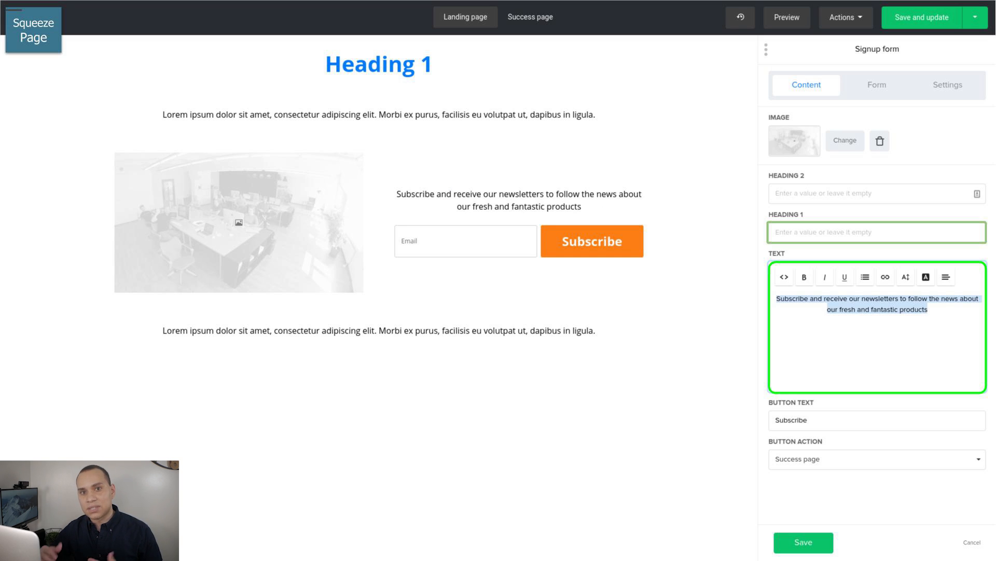
key("BackSpace")
left_click(877, 420)
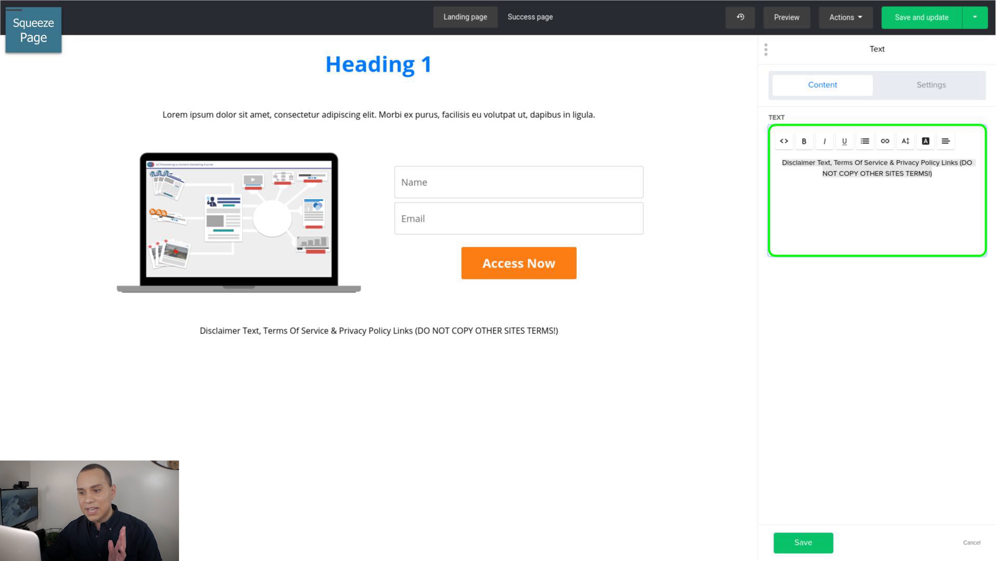
Open the text block beneath the landing page's main heading for editing.
mouse_move(576, 107)
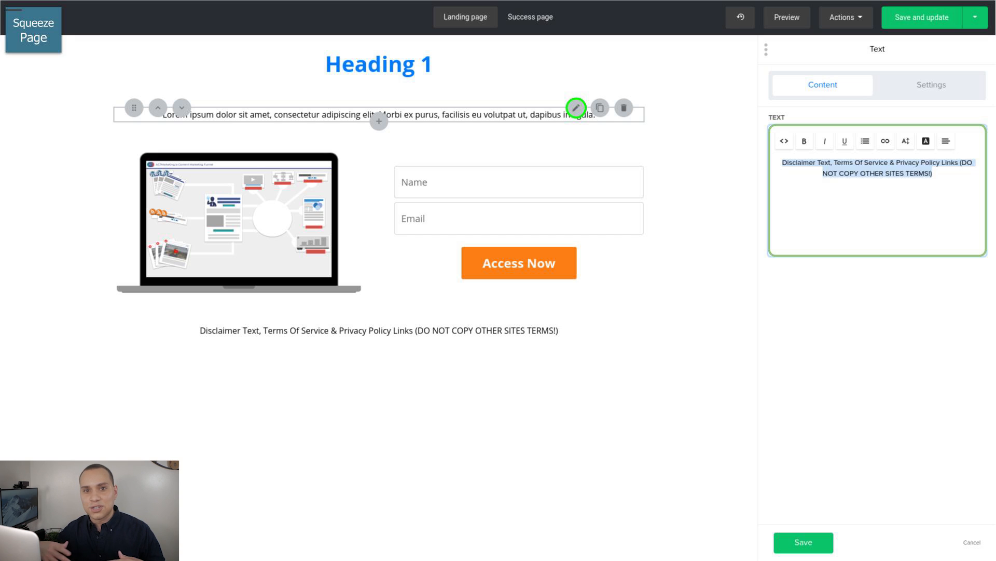
left_click(576, 107)
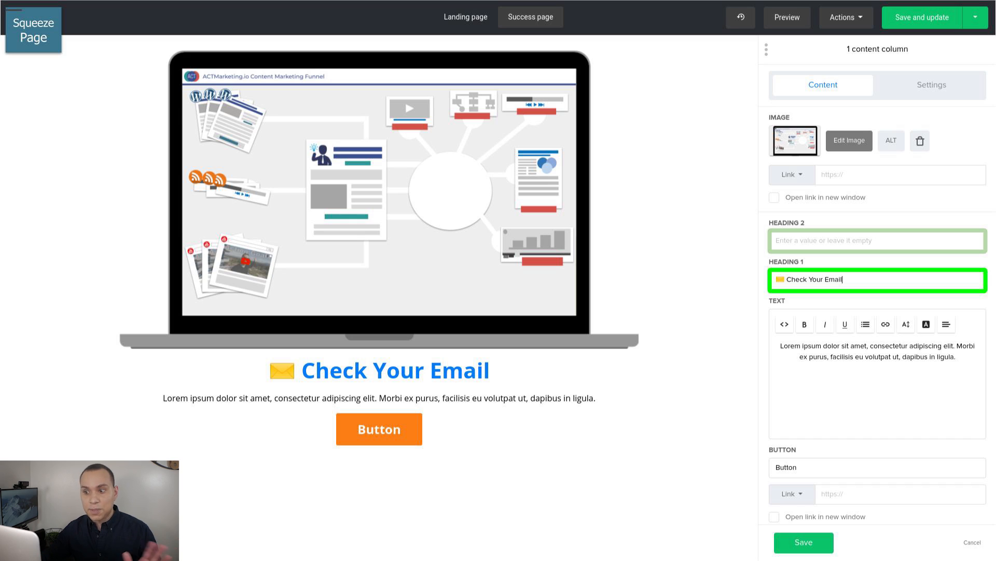
Replace the success page's placeholder text with the copied inbox notice about access details and a bonus gift.
key("Tab")
key("ctrl+a")
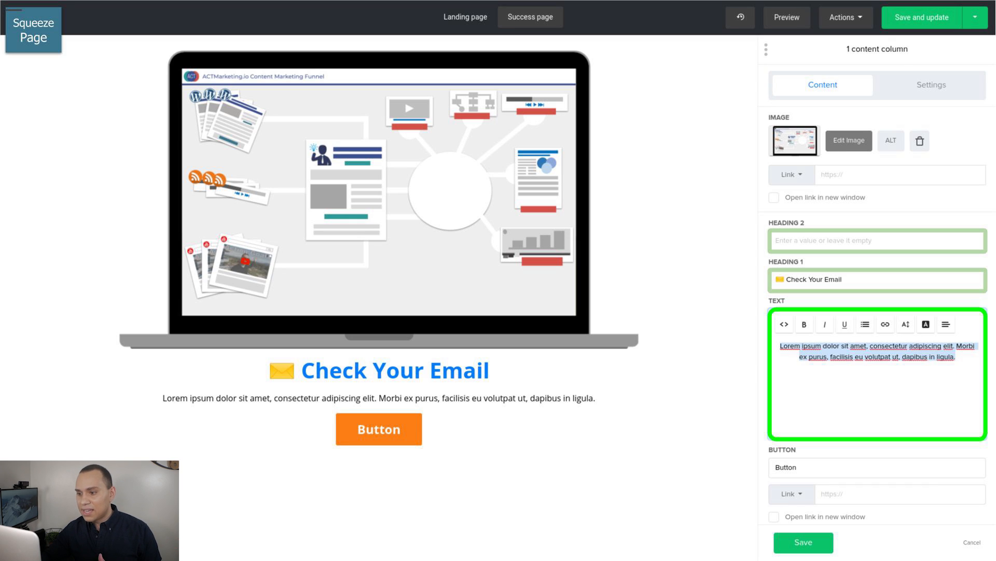
key("ctrl+v")
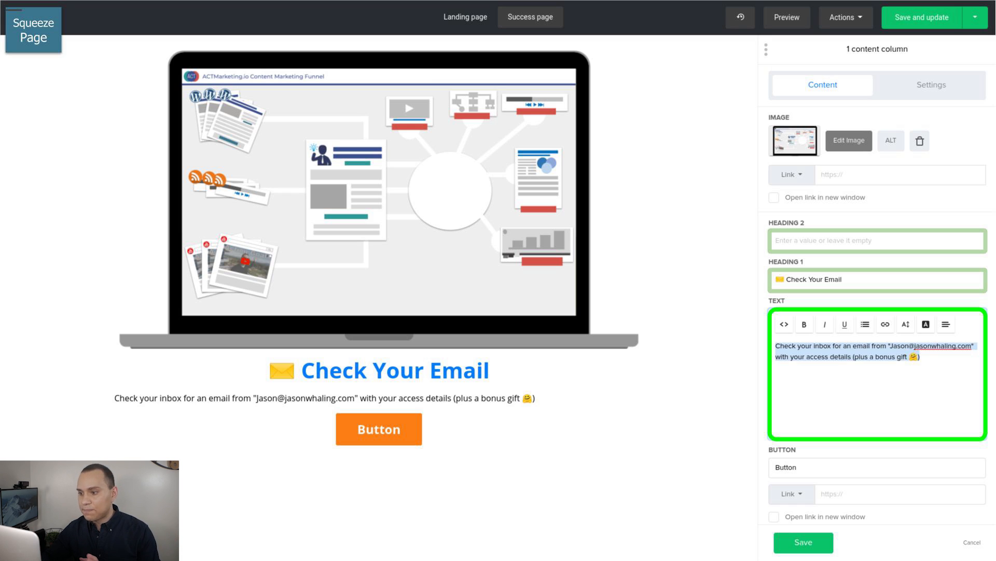
Center the success page's inbox notice and set its font size to 24px.
left_click(946, 325)
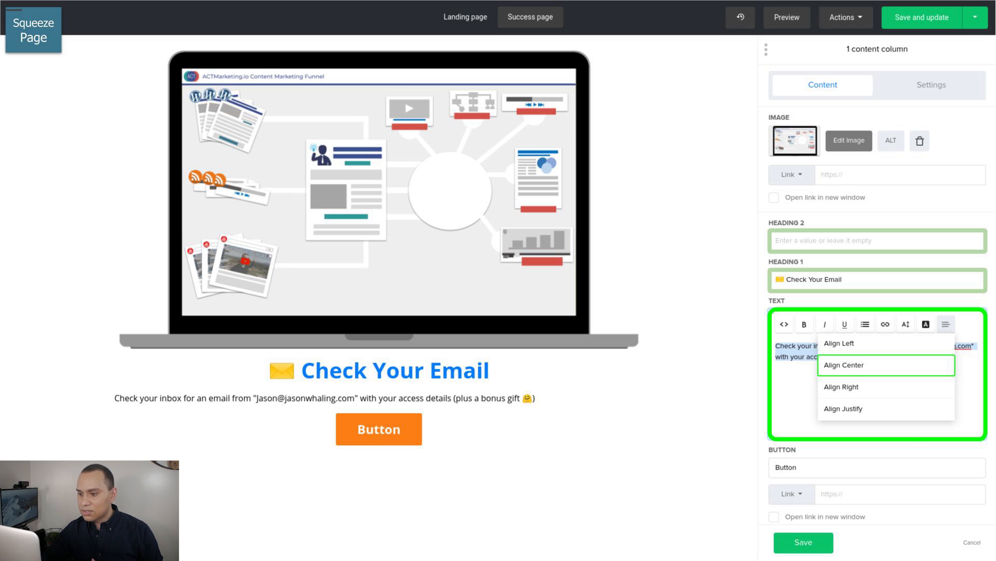
left_click(844, 365)
left_click(906, 324)
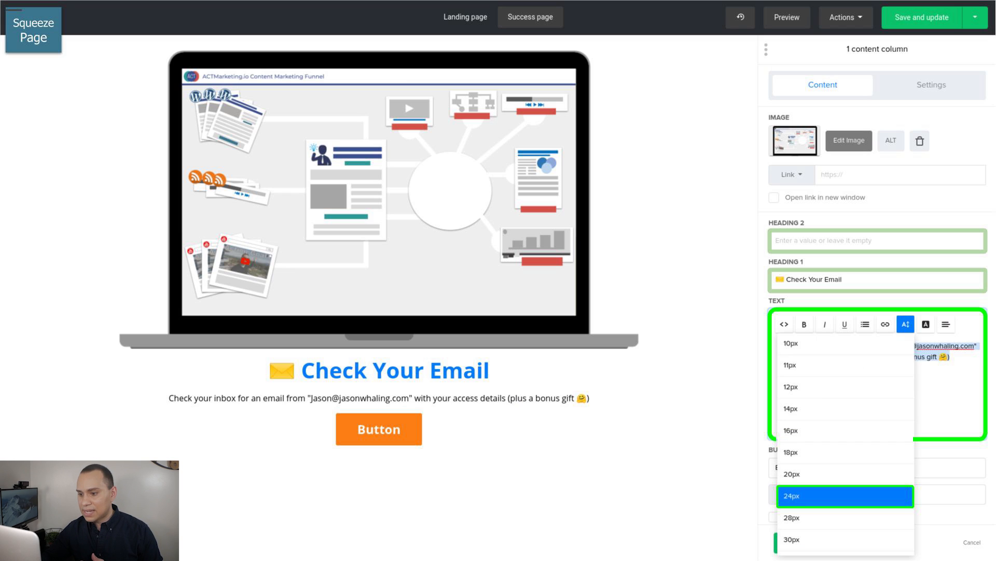
left_click(845, 496)
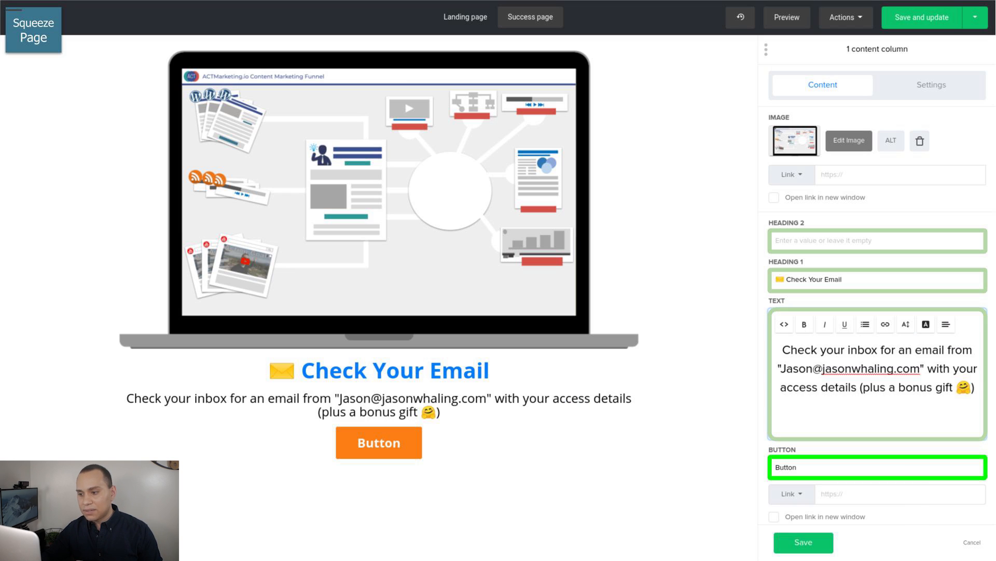
Remove the success page's button by clearing its label, adjust the block height to the screen size, and save the block.
double_click(786, 467)
key("BackSpace")
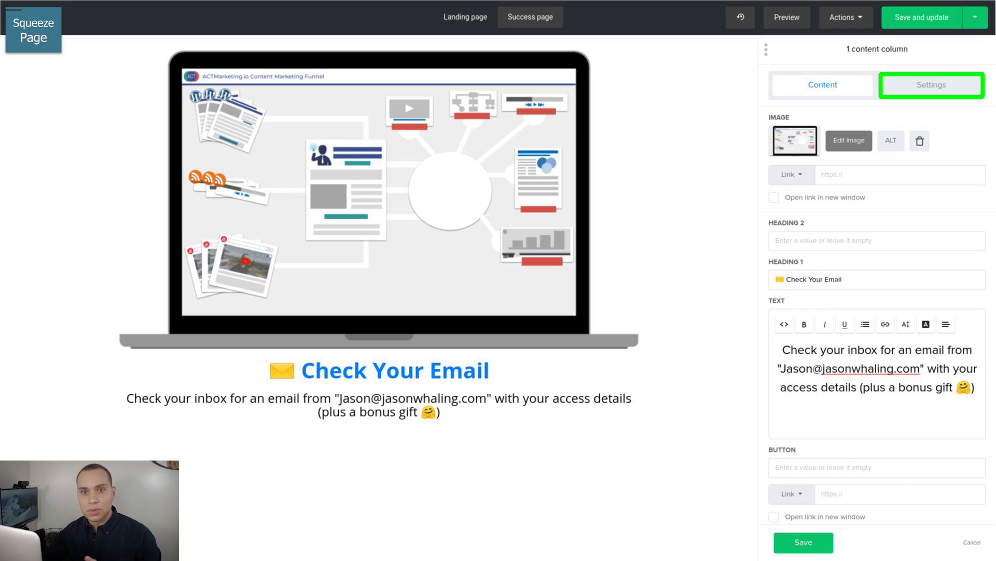
left_click(932, 85)
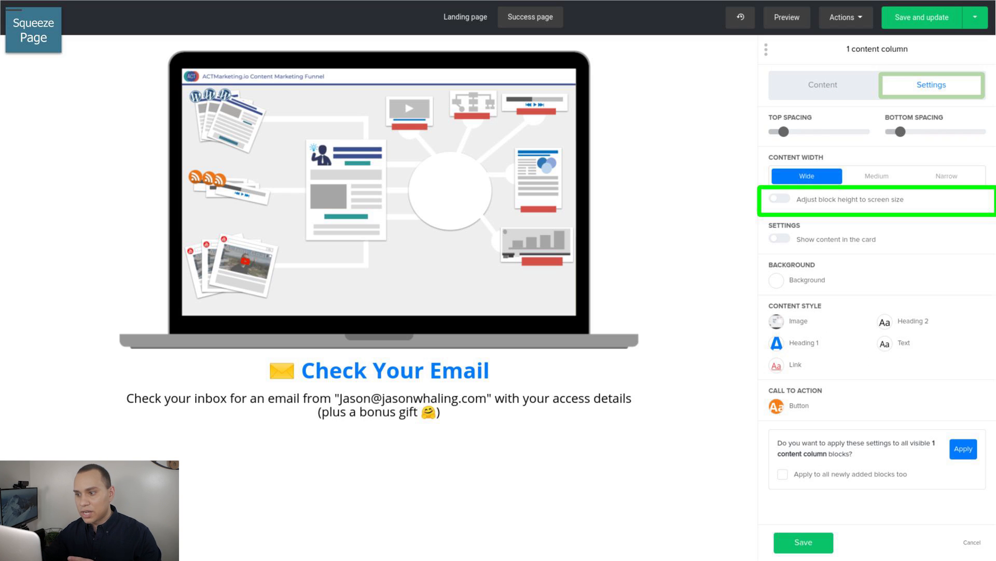
left_click(780, 199)
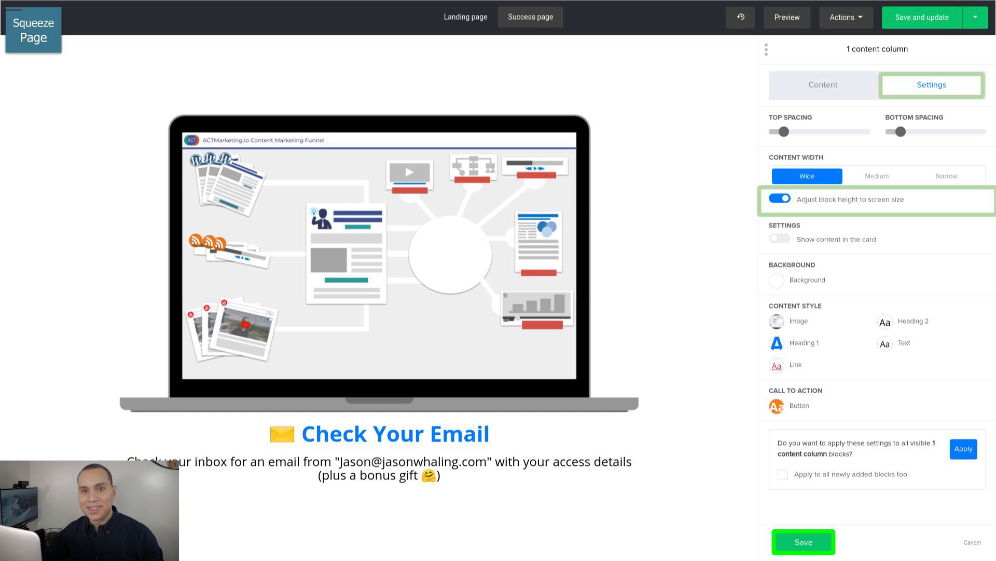
left_click(804, 542)
Return to the landing page and save and update the site.
left_click(465, 17)
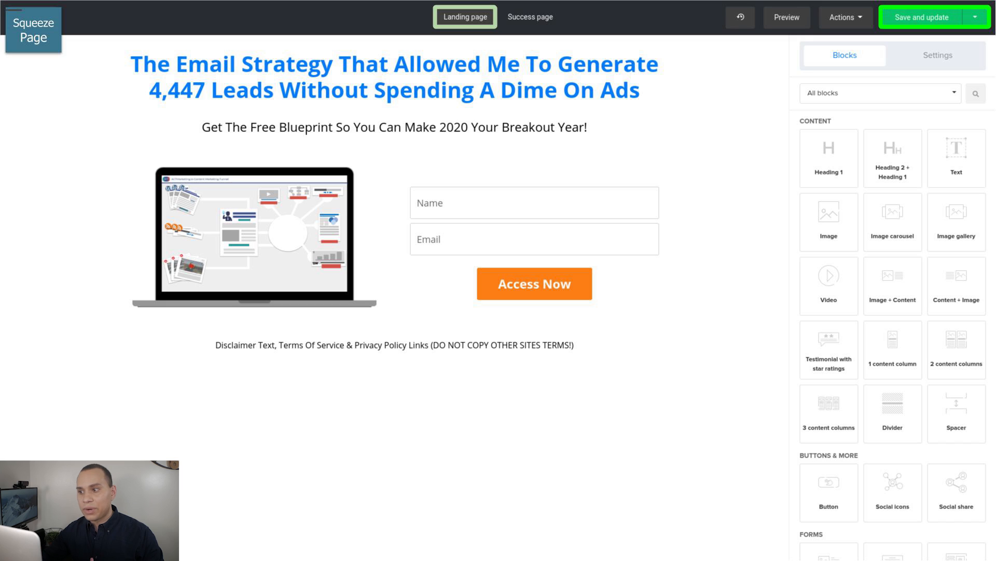
left_click(922, 18)
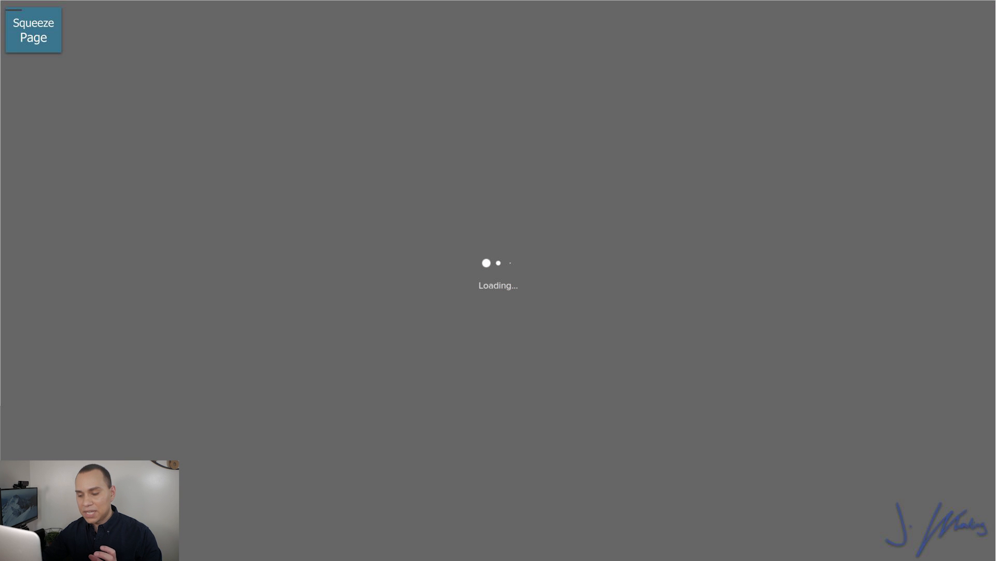
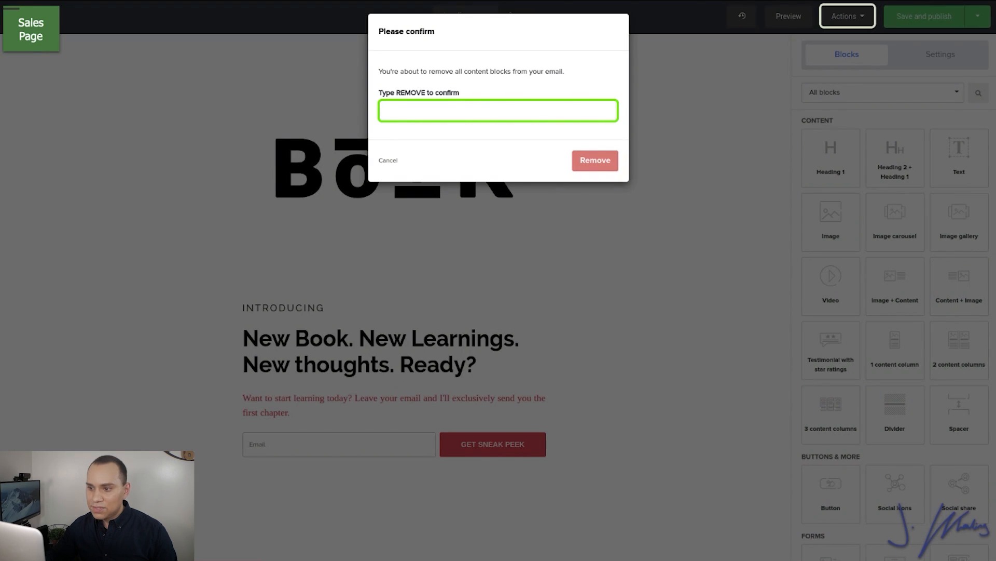
Confirm with REMOVE to clear every content block from the sales page template.
type("REMOVE")
key("Return")
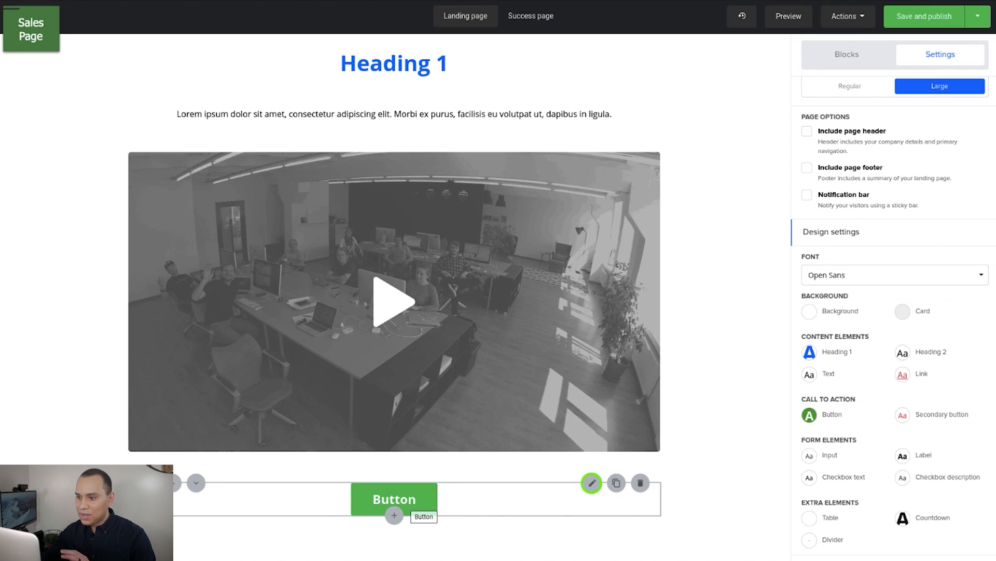
Open the button block below the sales page video for editing.
left_click(592, 483)
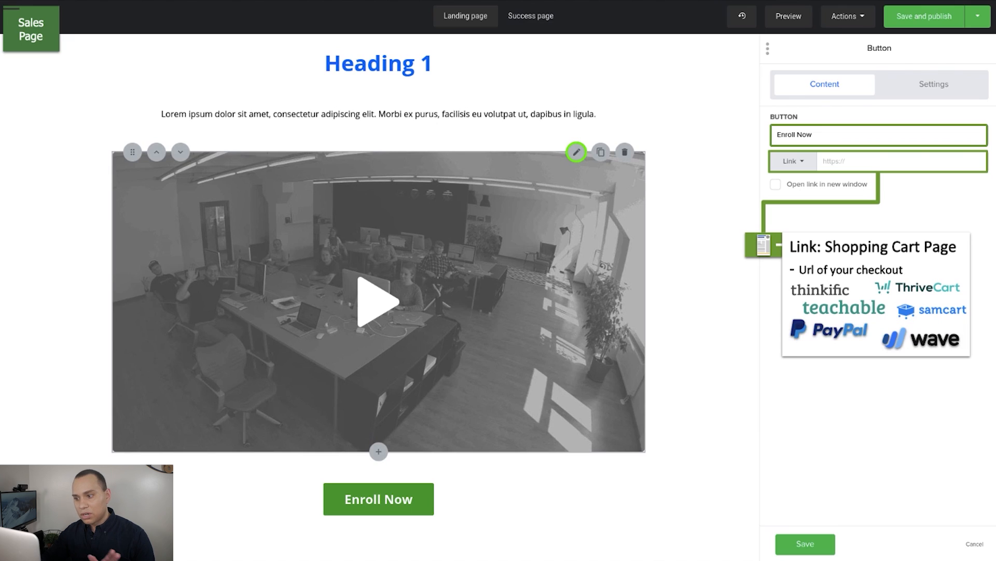
left_click(576, 151)
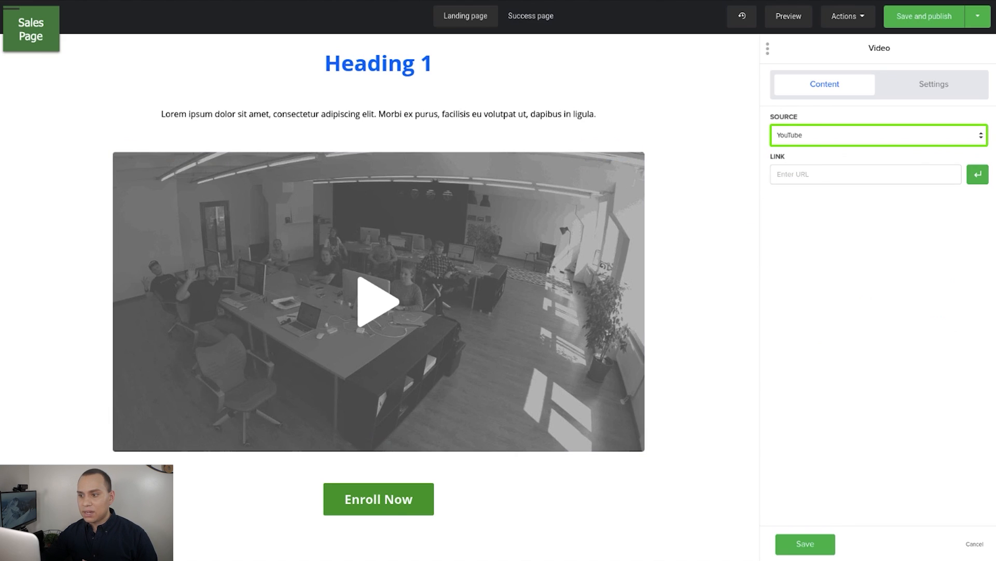
left_click(879, 135)
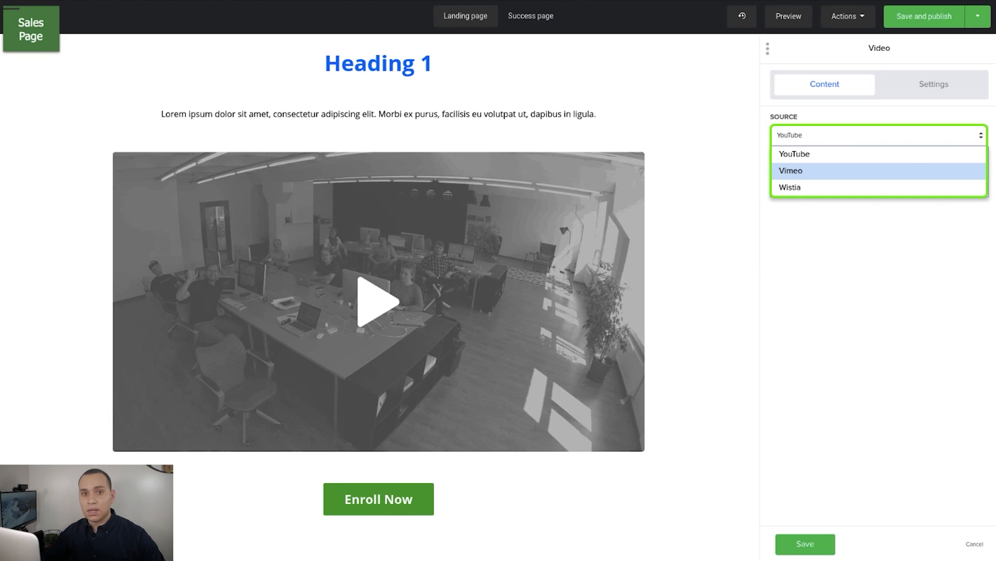
left_click(879, 170)
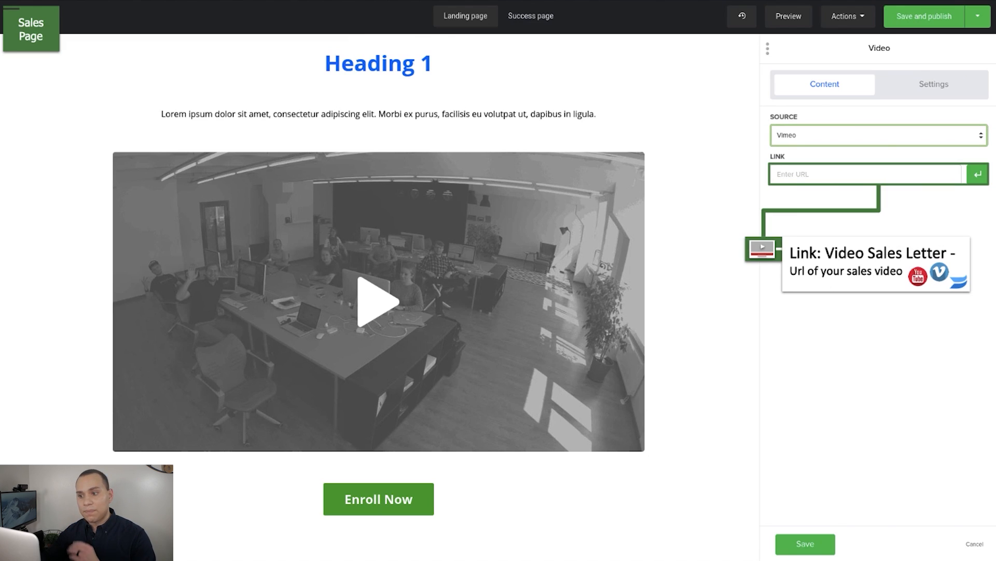
type("https://vimeo.com/397324165")
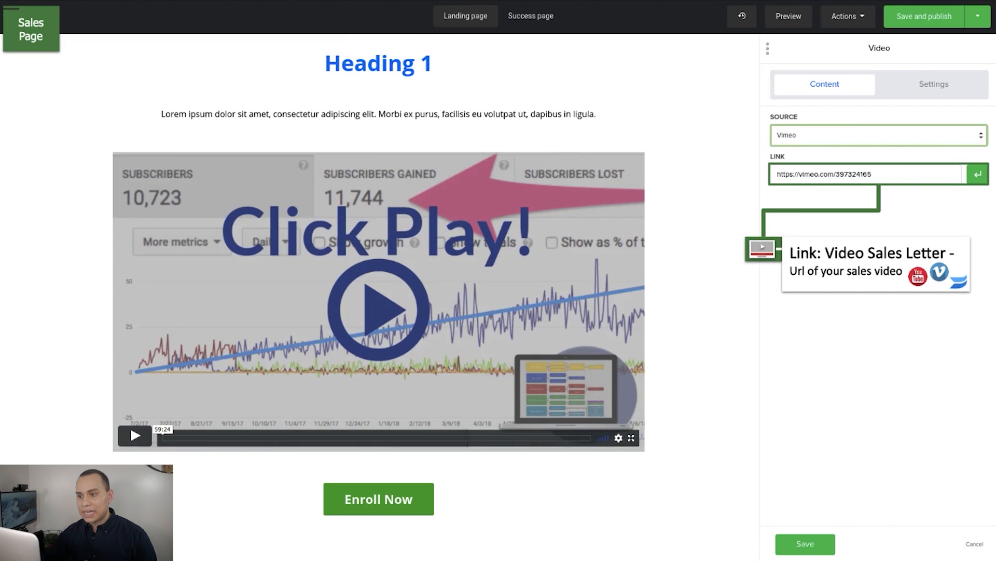
Replace the text above the video with italic "*Optional* Unique Selling Proposition or BIG Idea - Presented By [Your Name/Company] - Make 2045 Your Breakout Year...".
mouse_move(576, 106)
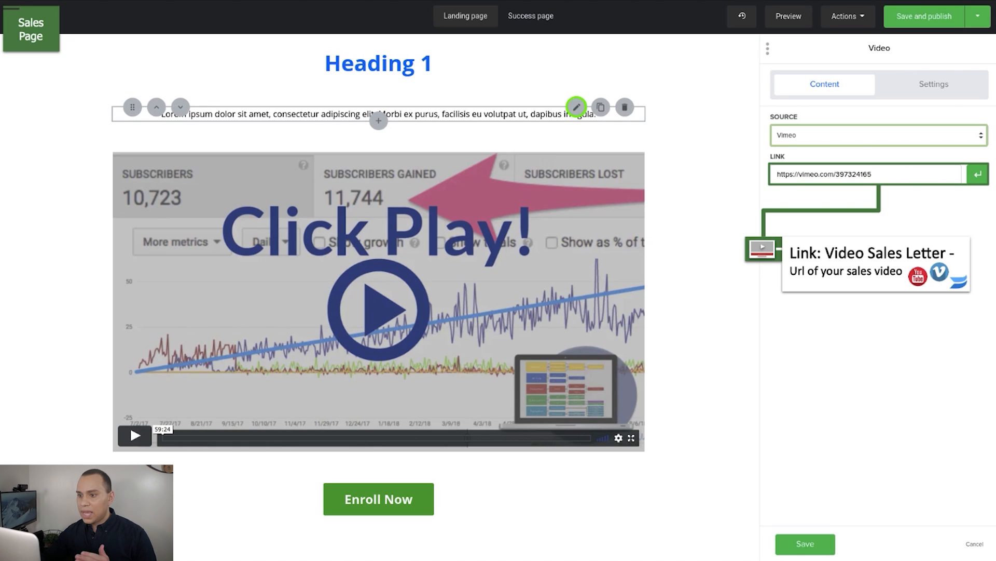
left_click(576, 107)
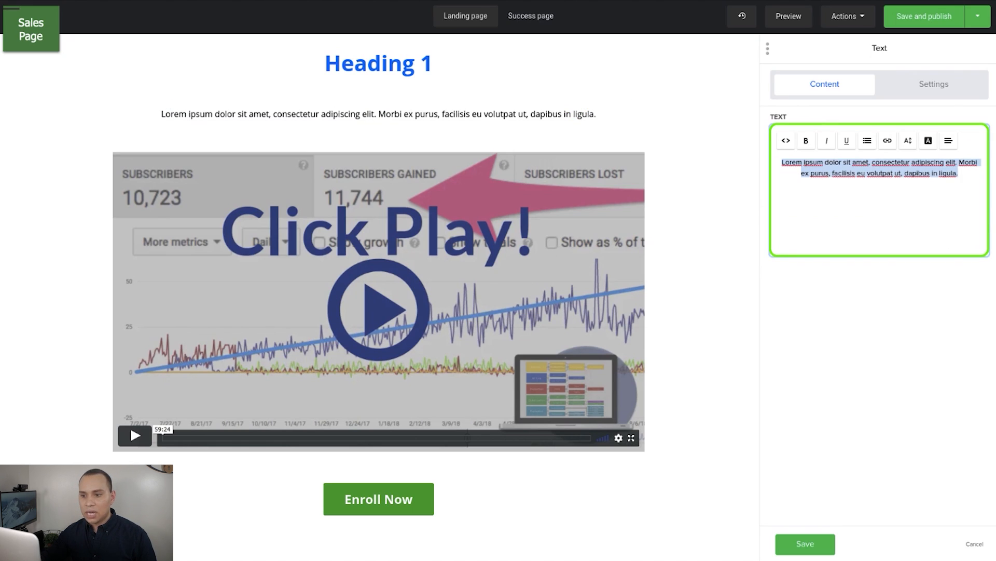
left_click(826, 140)
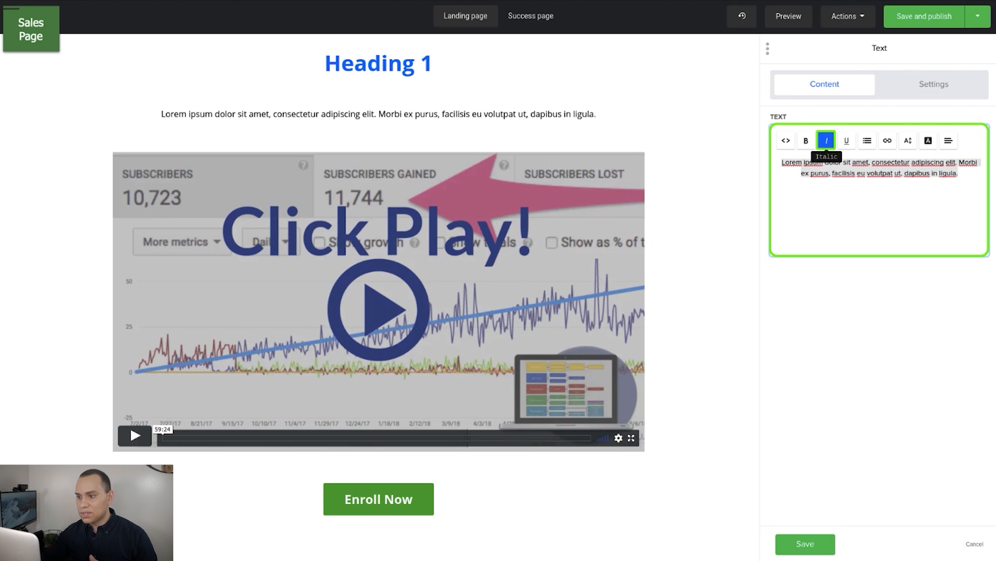
type("*Optional* Unique Selling Proposition or BIG Idea - Presented By [Your Name/Company] - Make 2045 Your Breakout Year...")
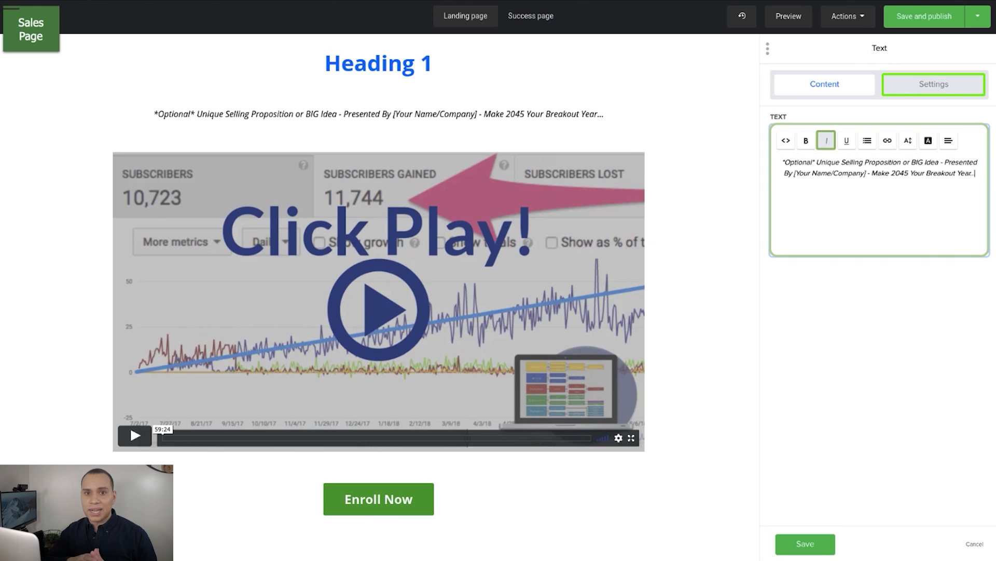